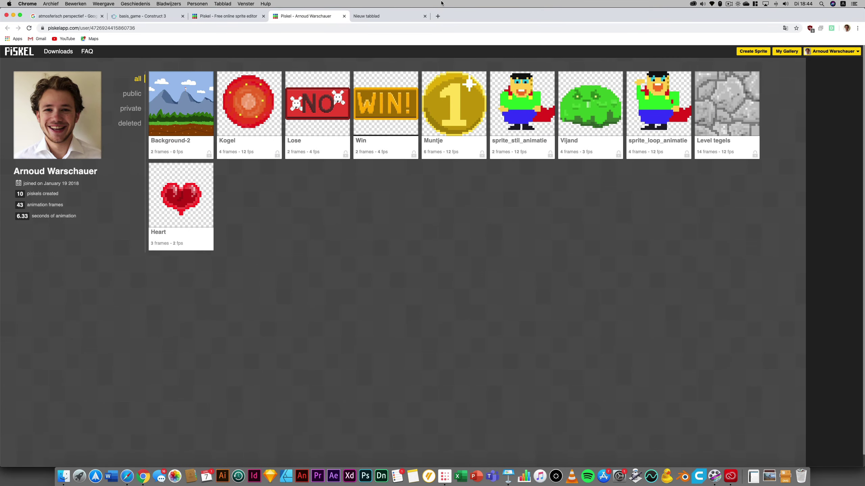
Switch to the basis_game Construct 3 project and scroll the level layout into view
mouse_move(459, 100)
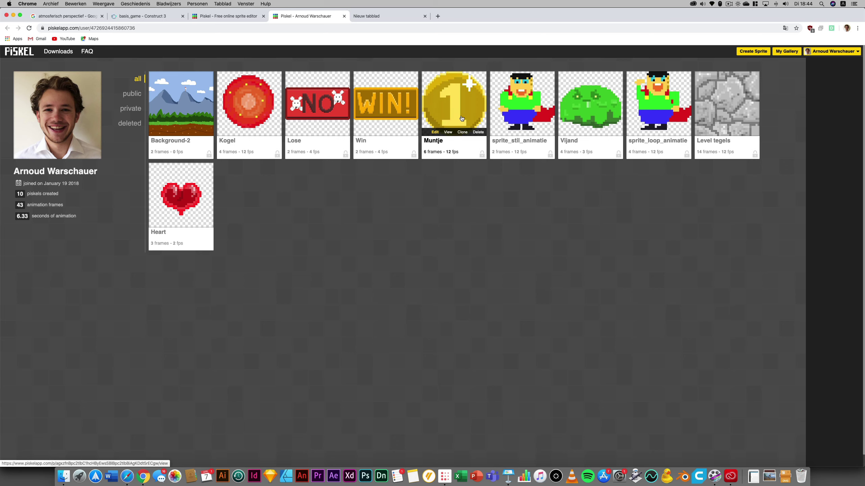
mouse_move(178, 210)
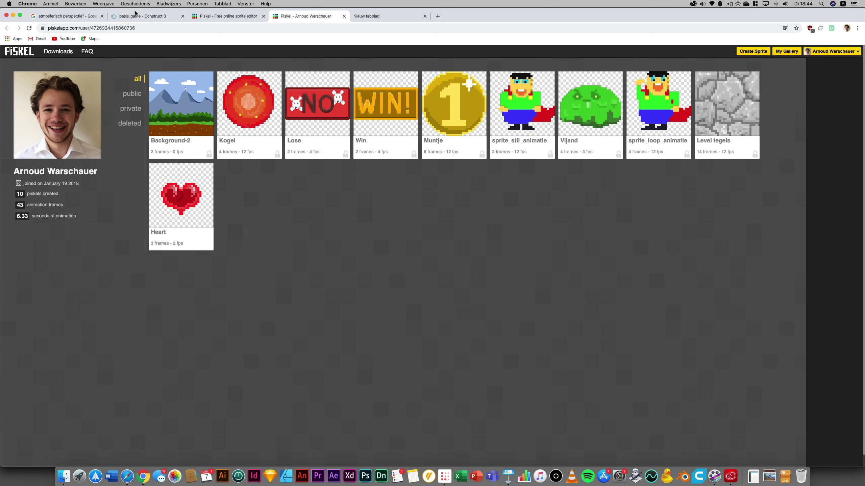
left_click(135, 15)
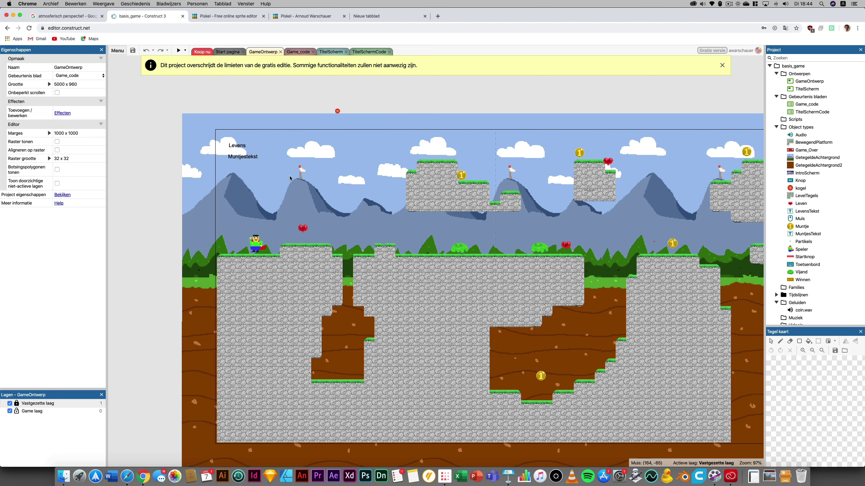
scroll(374, 187, "down", 3)
scroll(374, 187, "right", 3)
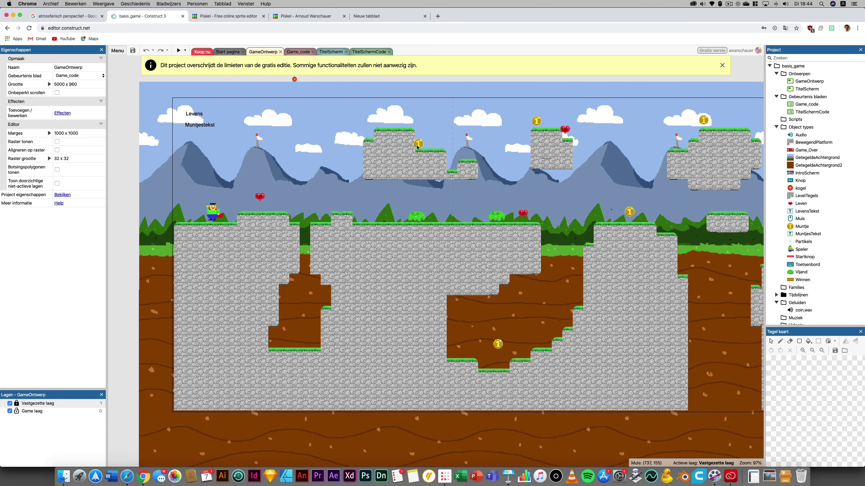
Select a coin and four hearts across the level, then start a preview run
left_click(420, 143)
left_click(537, 121)
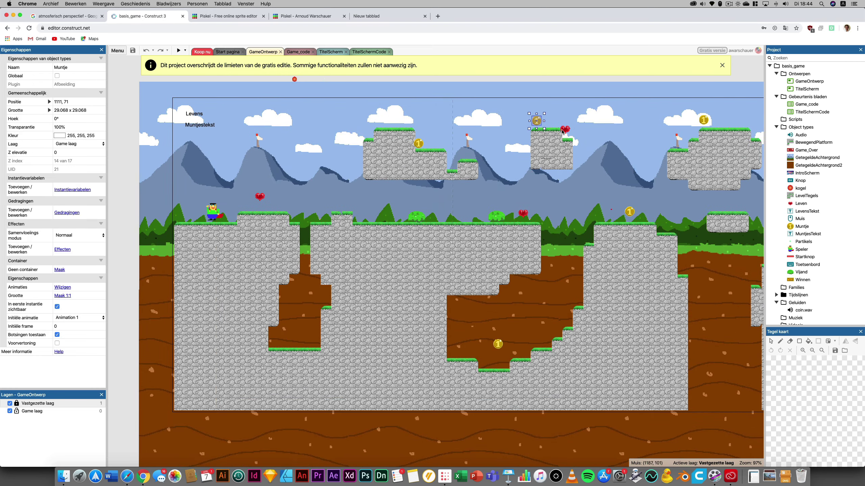
left_click(565, 129)
left_click(523, 212)
left_click(260, 197)
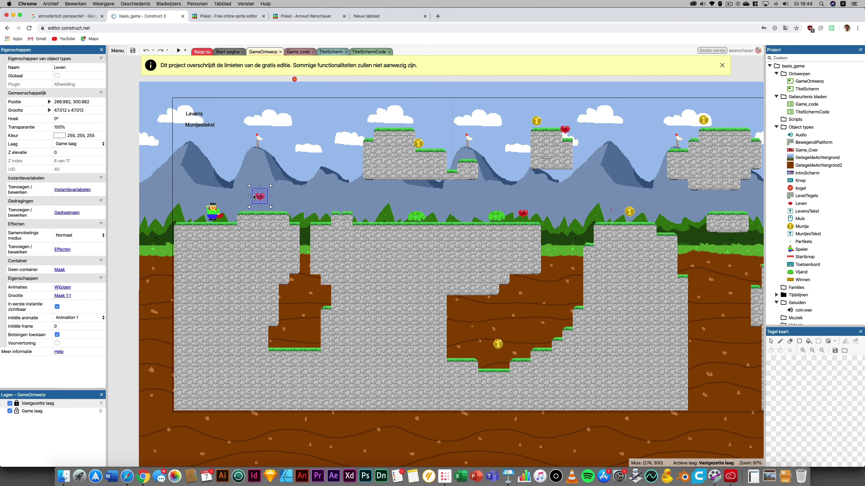
left_click(178, 50)
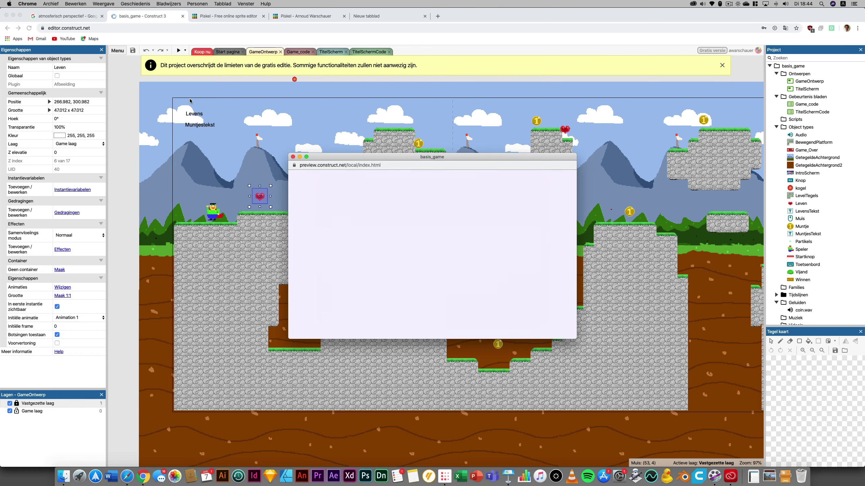
Jump the player onto a heart (lives to 5) and a coin (coins to 1), then close the preview
left_click(213, 212)
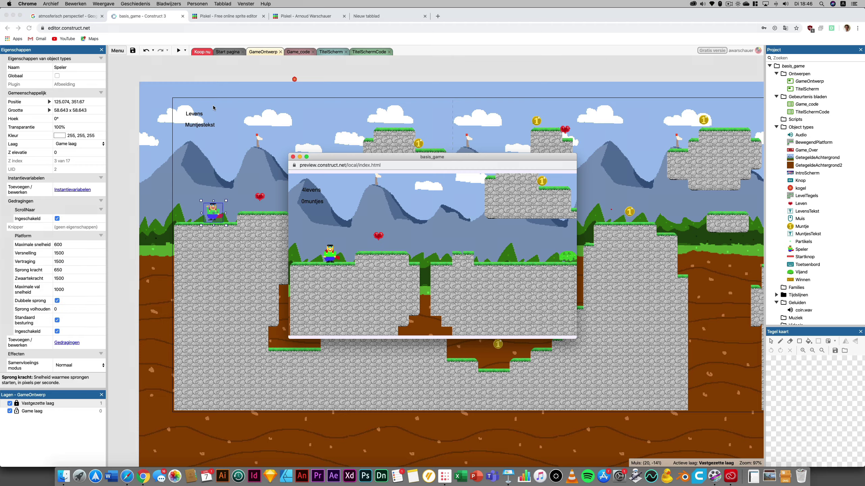
left_click(306, 156)
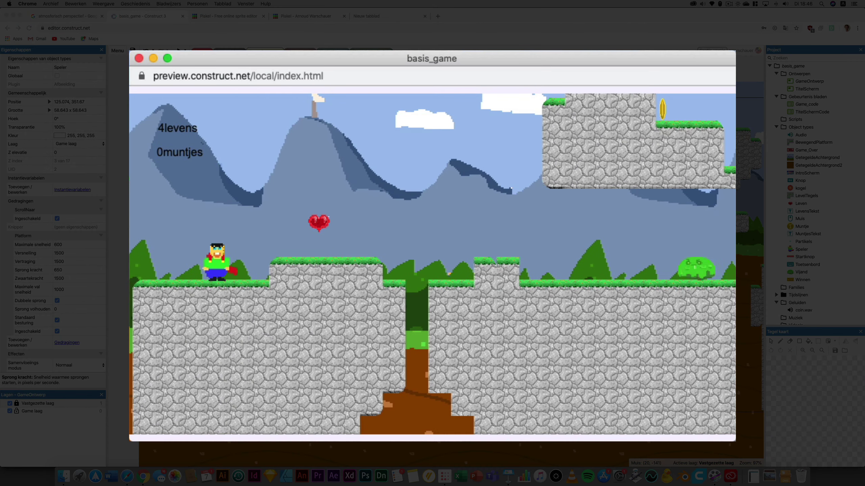
key("Up")
key("Right")
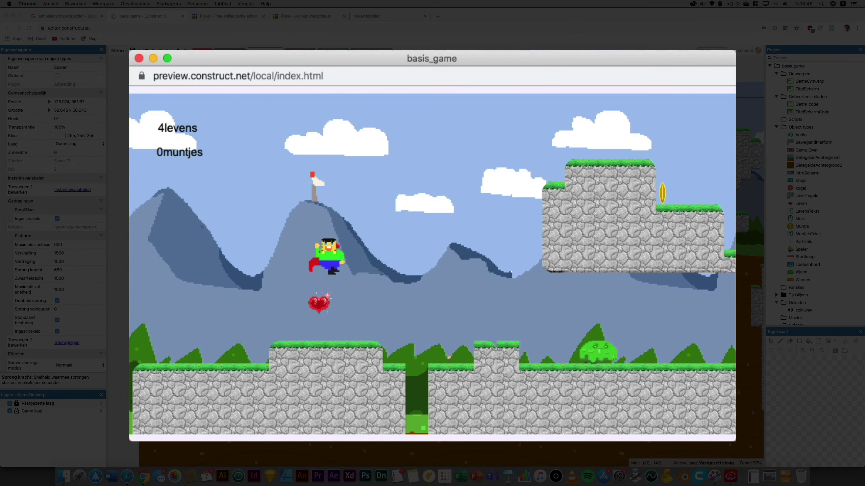
key("Right")
key("Up")
key("Up")
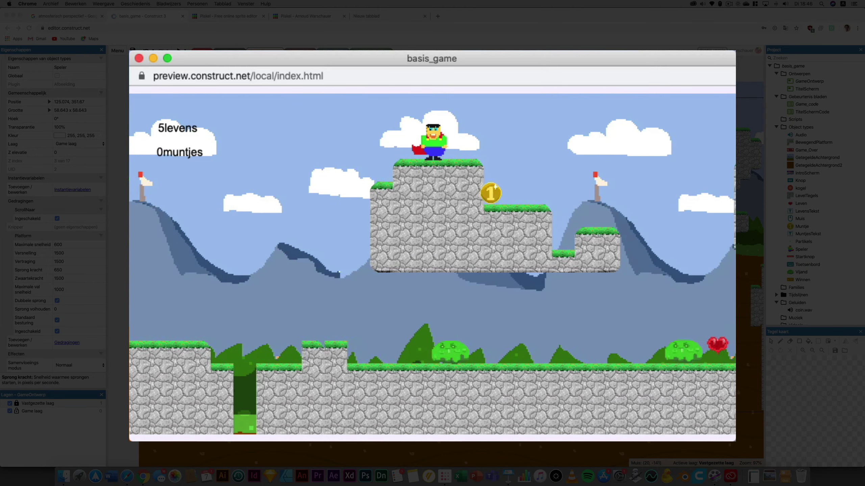
key("Left")
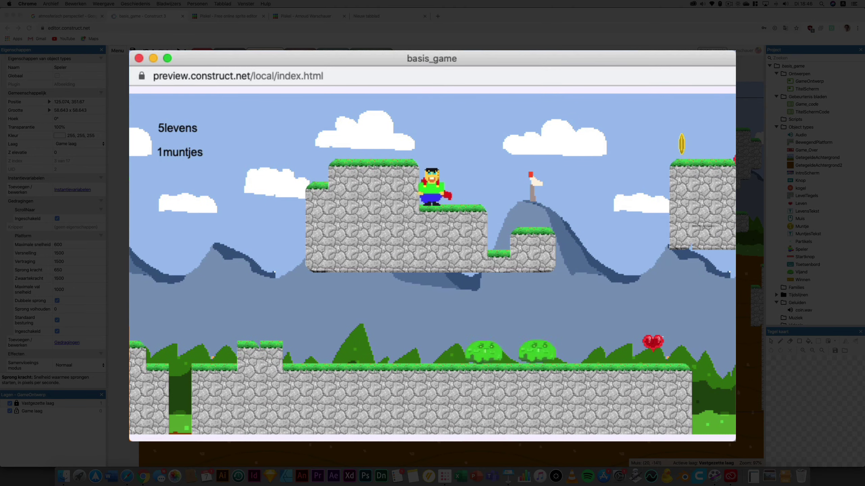
key("super+w")
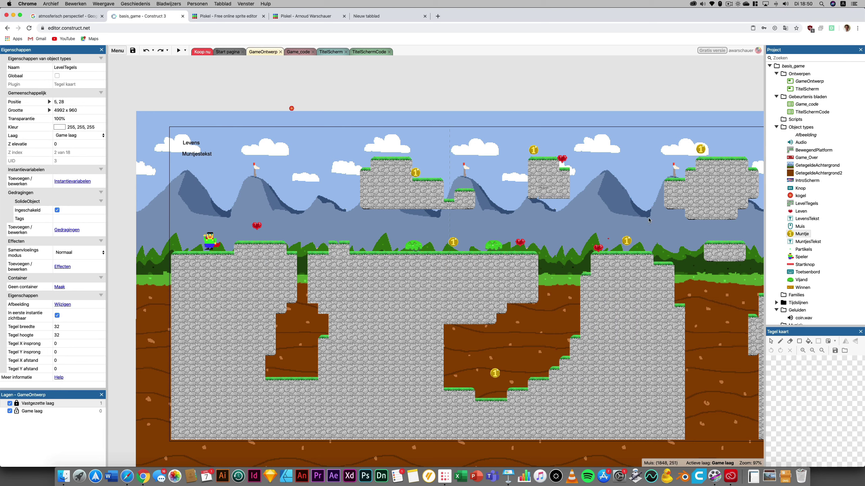
Place a new Leven heart on the Game laag layer near the player's start
left_click(536, 240)
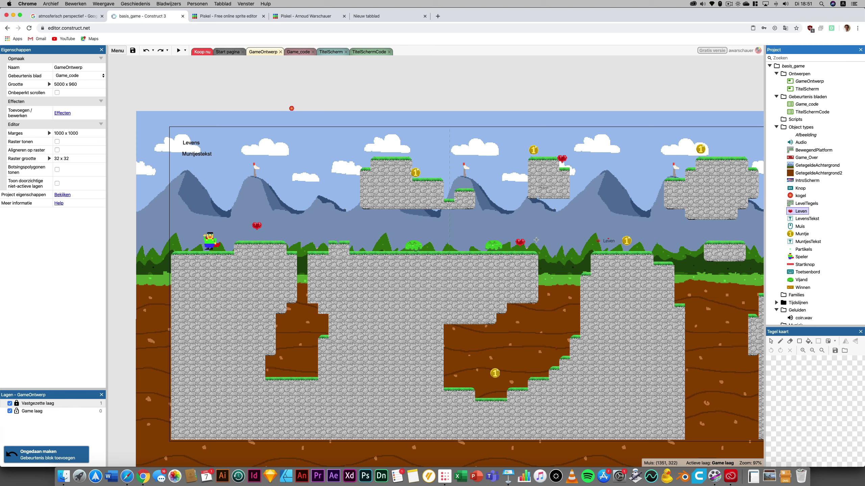
left_click(451, 241)
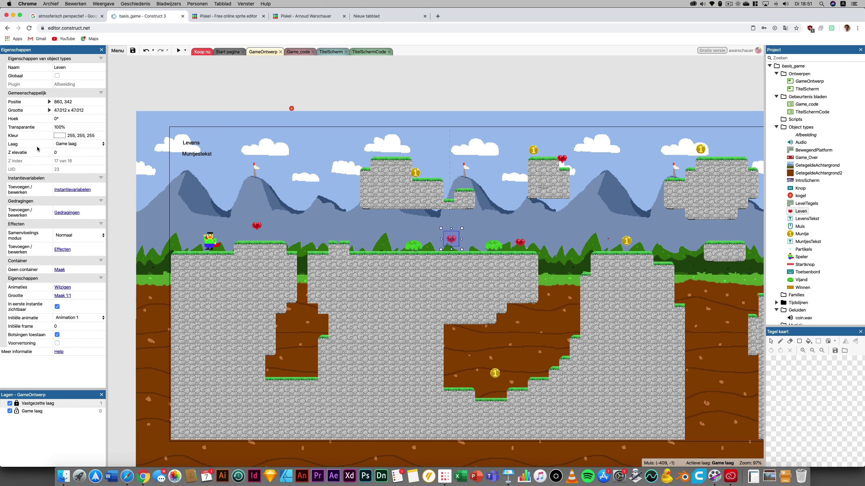
left_click(75, 145)
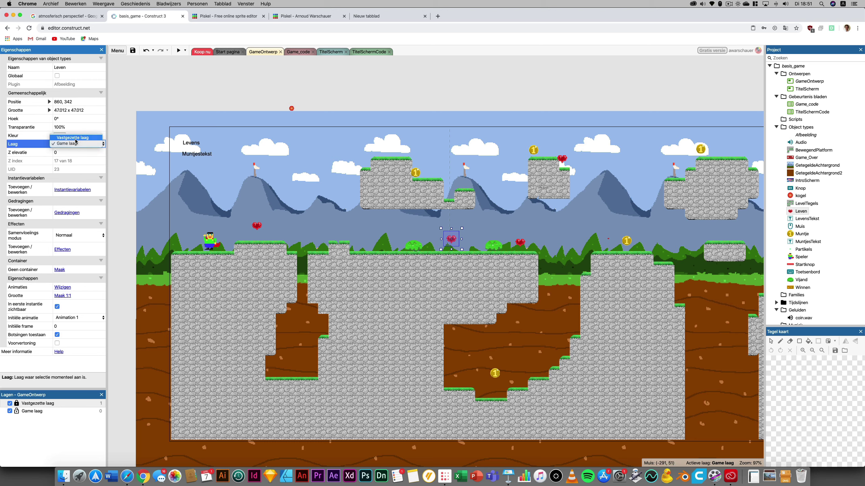
left_click(75, 143)
left_click(11, 413)
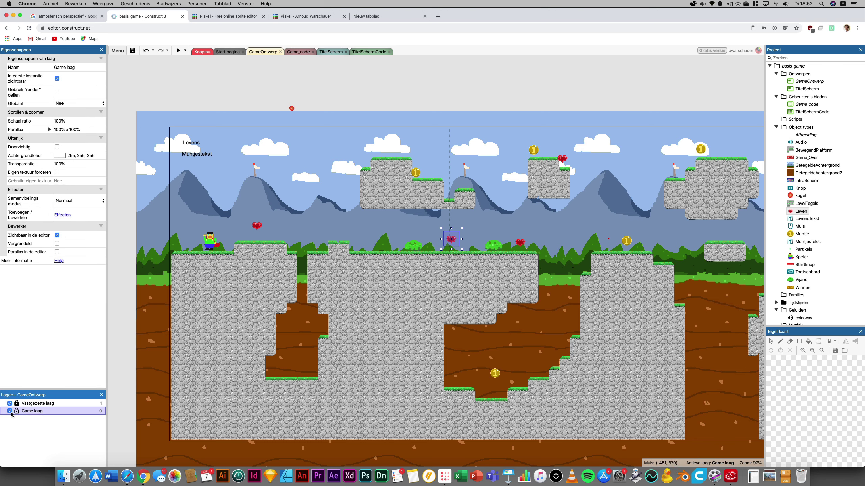
left_click_drag(449, 244, 340, 242)
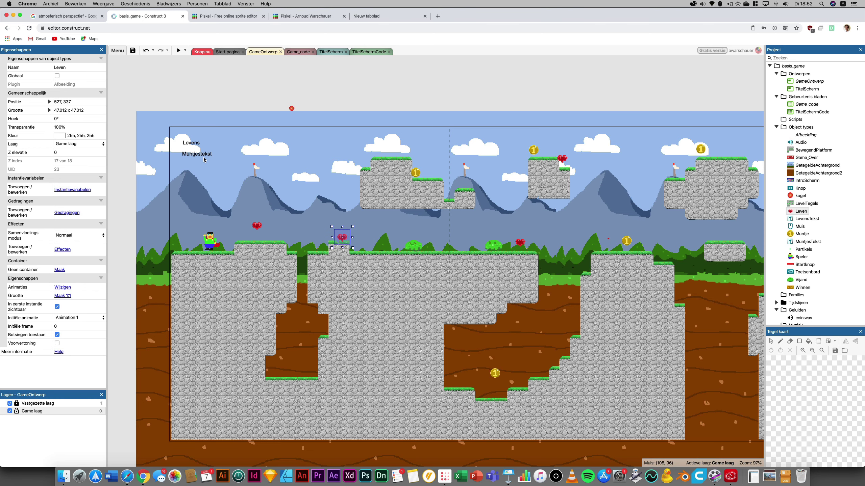
Add a Muntje coin beside the new heart and start a preview run
left_click(200, 148)
left_click(282, 104)
left_click(342, 232)
left_click_drag(802, 234, 271, 231)
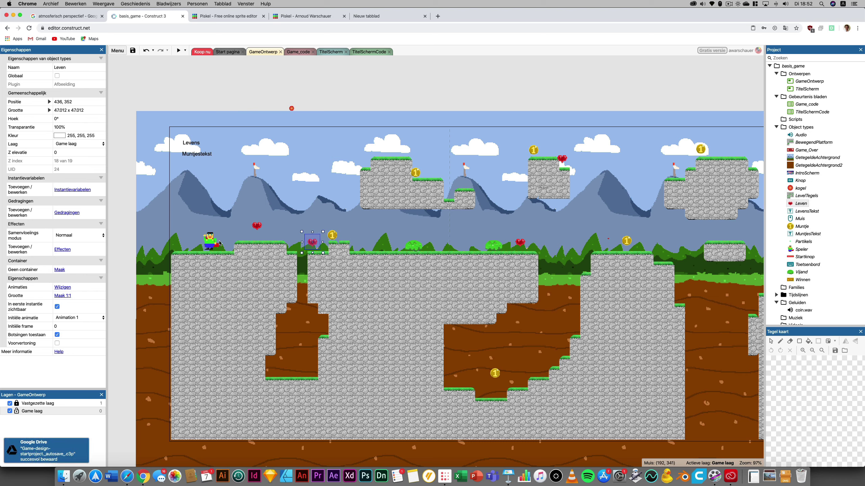
left_click(209, 245)
left_click(179, 51)
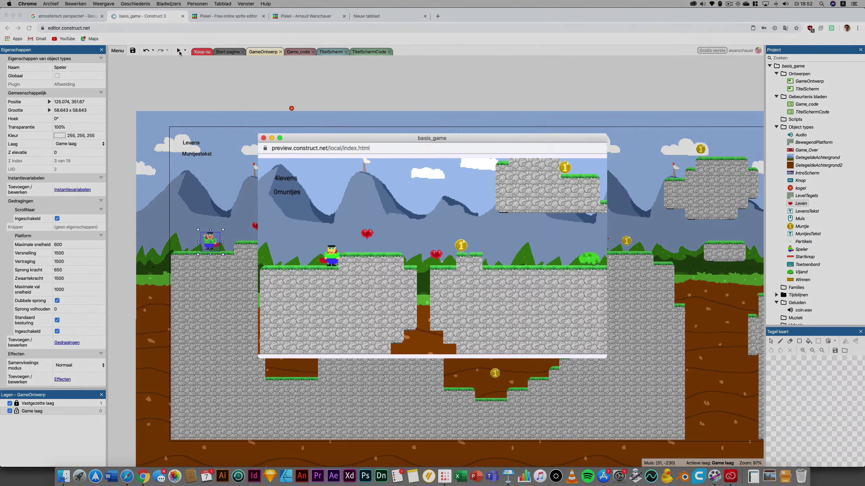
Collect a heart and a coin to reach 6levens and 1muntjes, then leave the preview
key("Right")
key("Up")
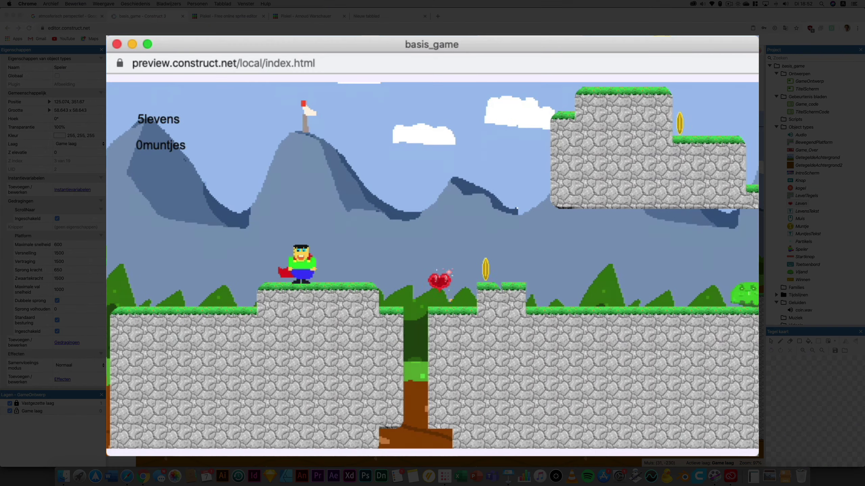
key("Right")
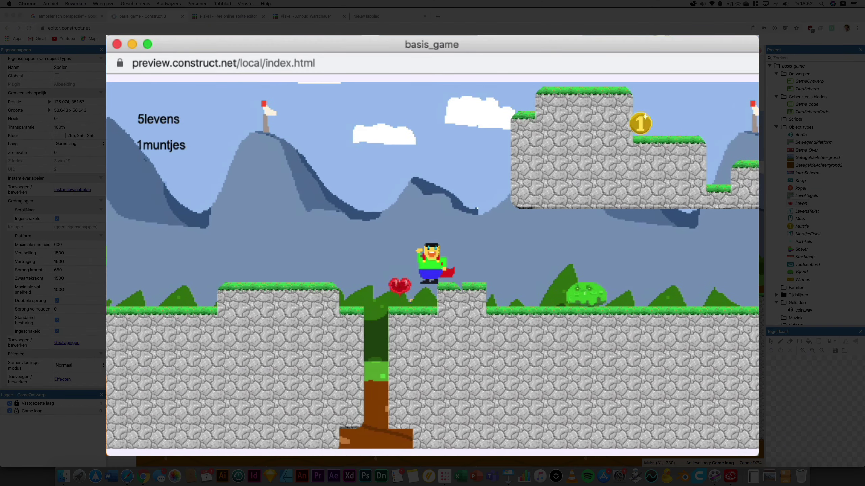
key("Left")
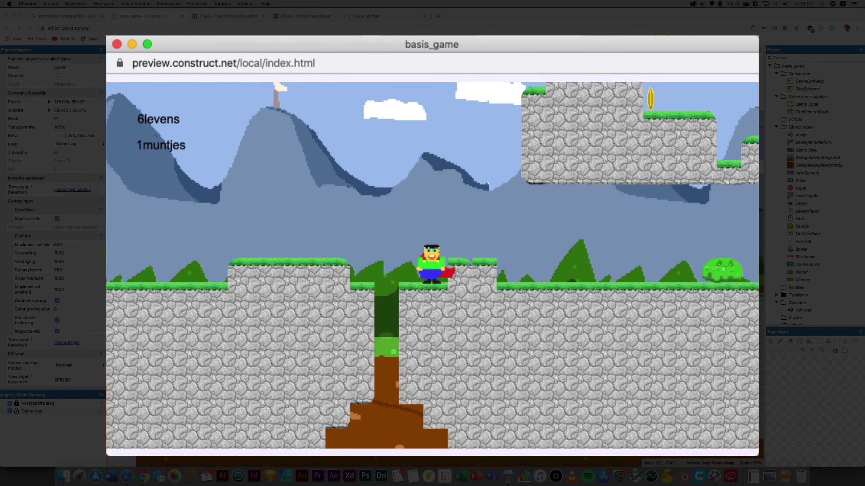
double_click(272, 44)
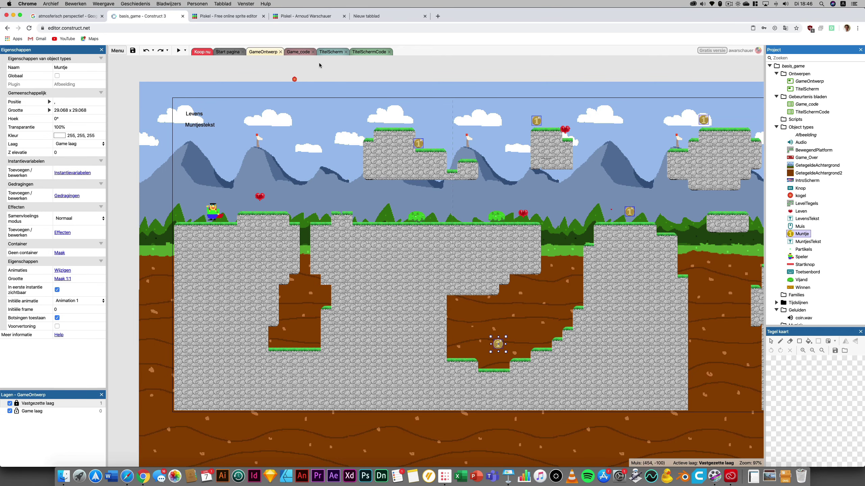
Open the Game_code sheet and review Muntjes_teller, the Levens_teller = 0 condition and the coin-touch event
left_click(303, 53)
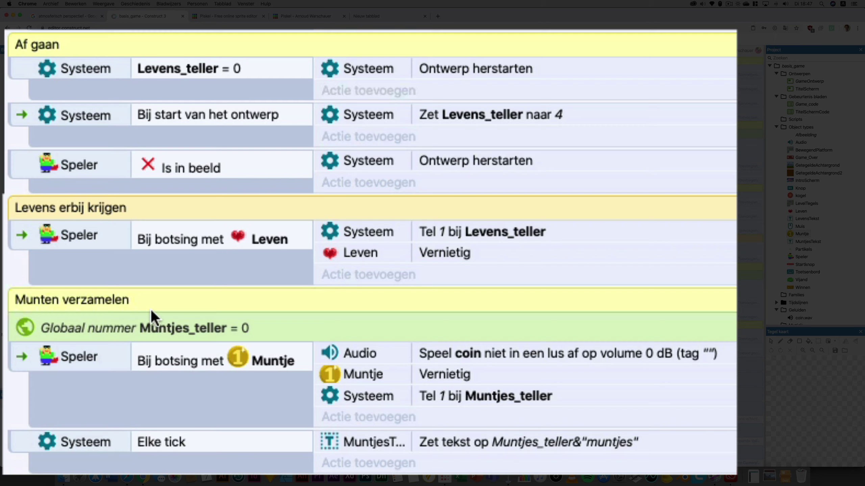
left_click(212, 334)
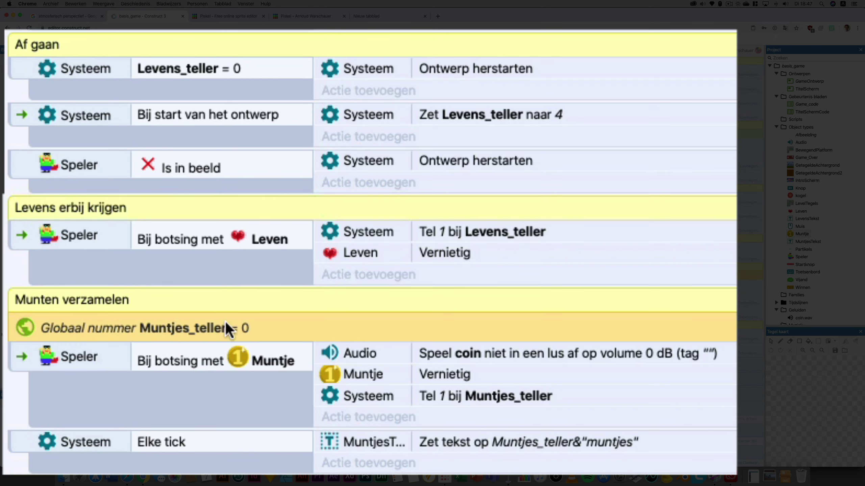
left_click(239, 73)
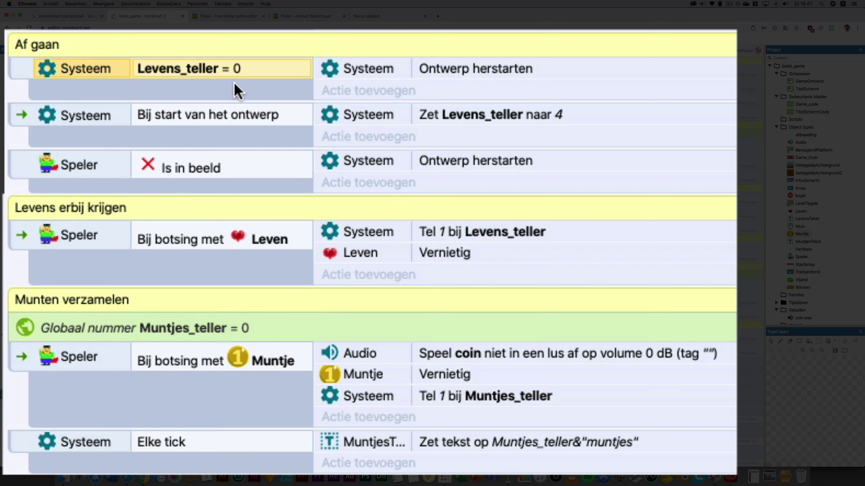
left_click(181, 356)
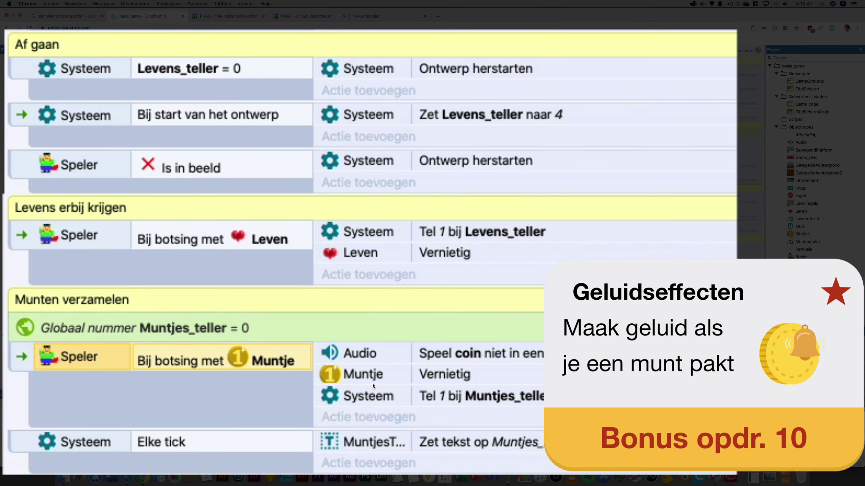
Review the coin's destroy, add-1 and set-text actions, then open the MuntjesTekst set-text settings
left_click(458, 375)
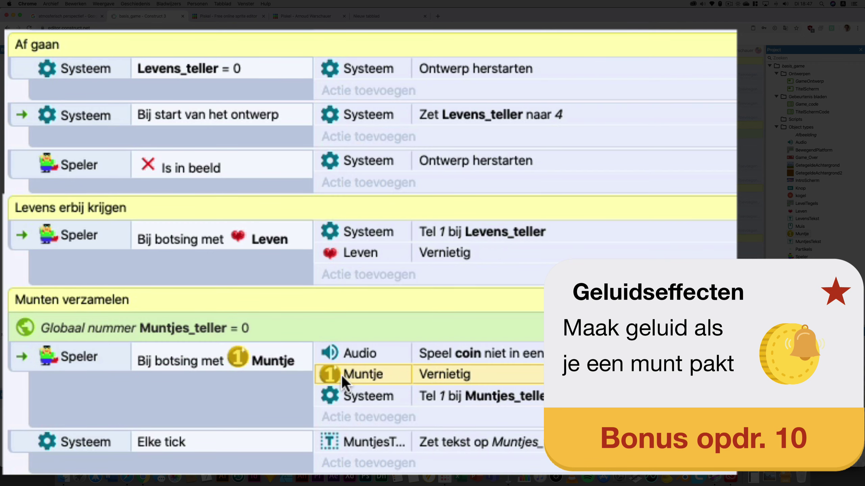
left_click(374, 395)
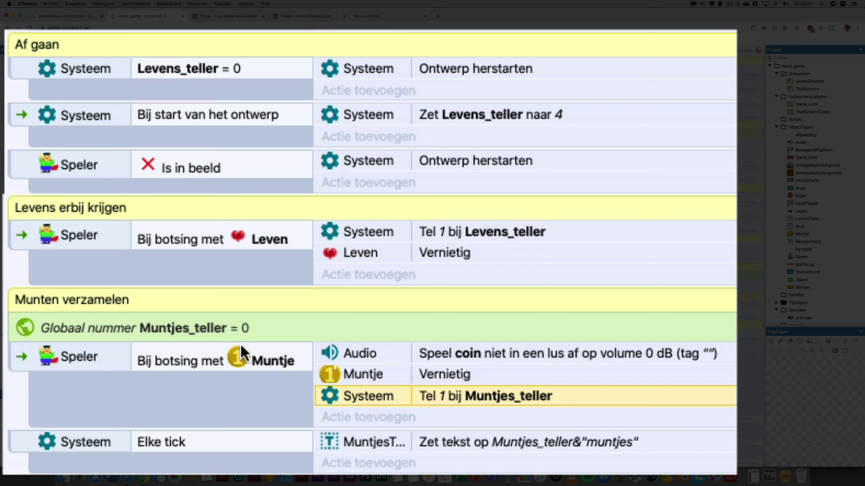
left_click(442, 450)
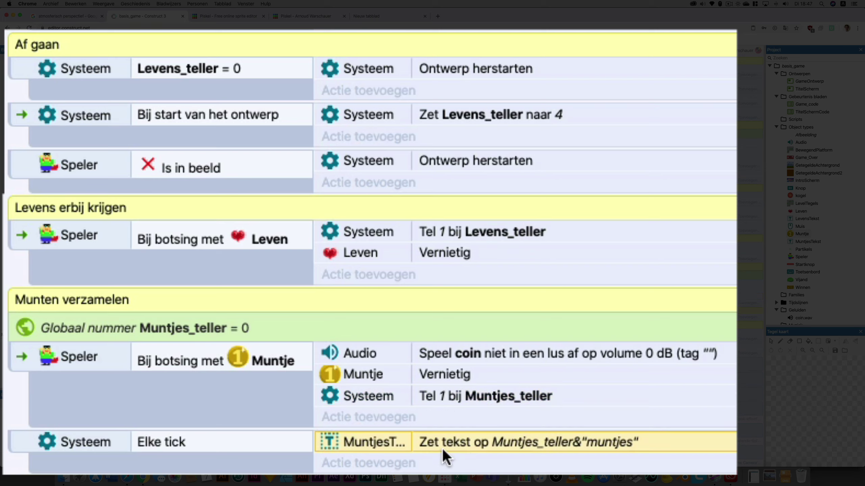
left_click(46, 446)
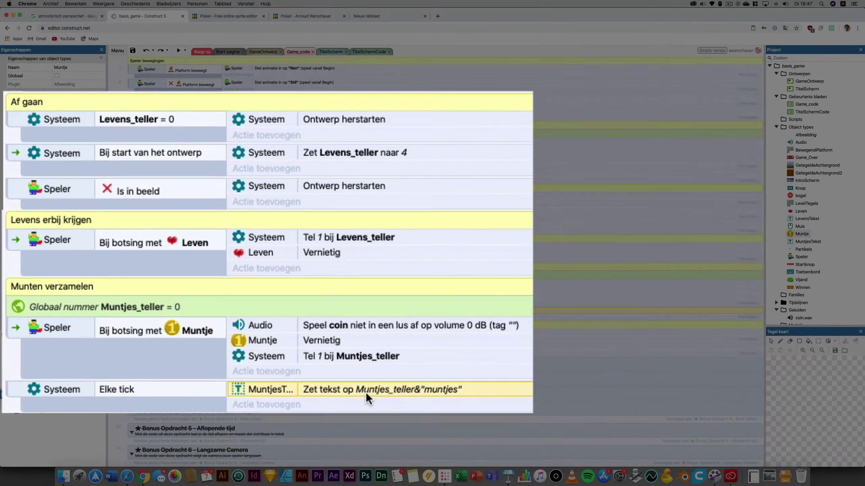
double_click(286, 309)
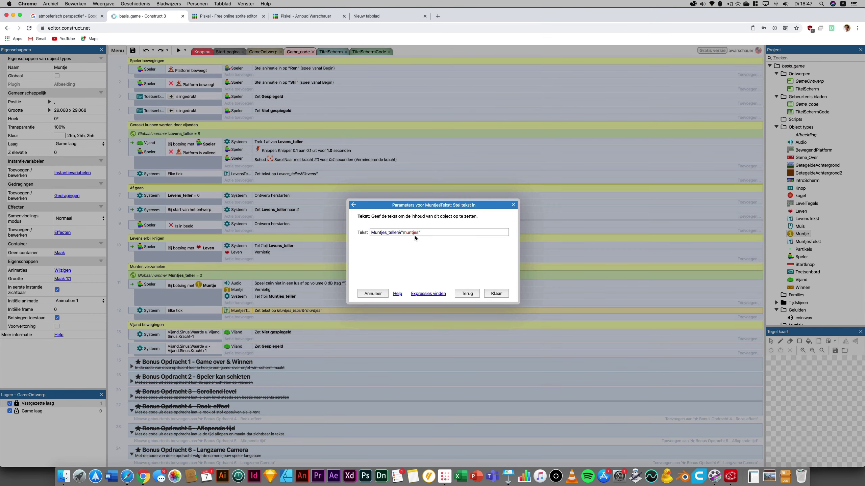
Highlight Muntjes_teller, the & operator and "muntjes" in the set-text expression
double_click(399, 233)
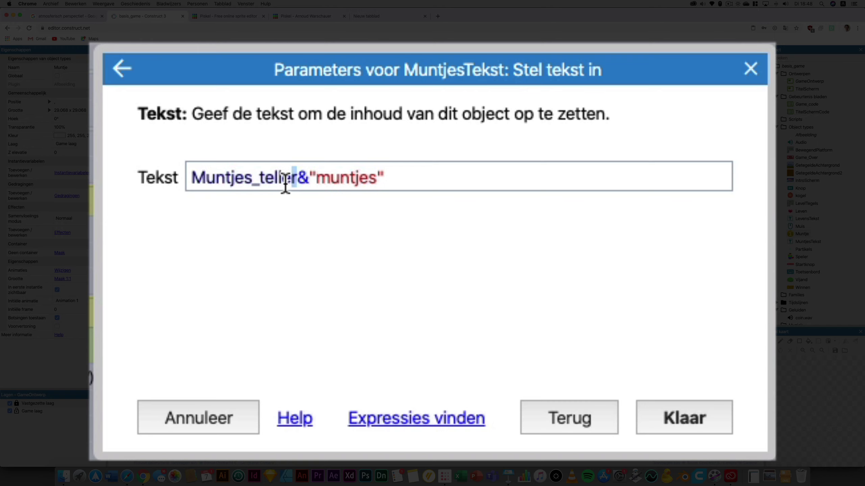
double_click(300, 177)
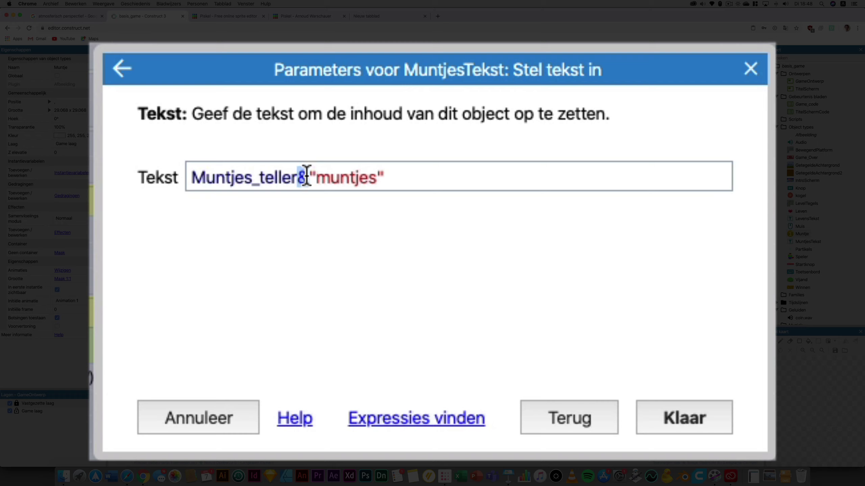
left_click(315, 177)
left_click_drag(315, 177, 375, 175)
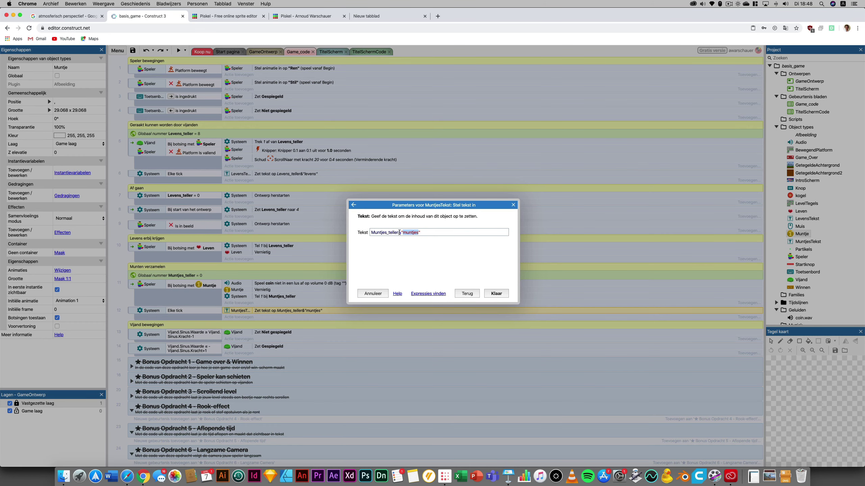
Close the text settings, return to the GameOntwerp layout and start a preview run
left_click(513, 205)
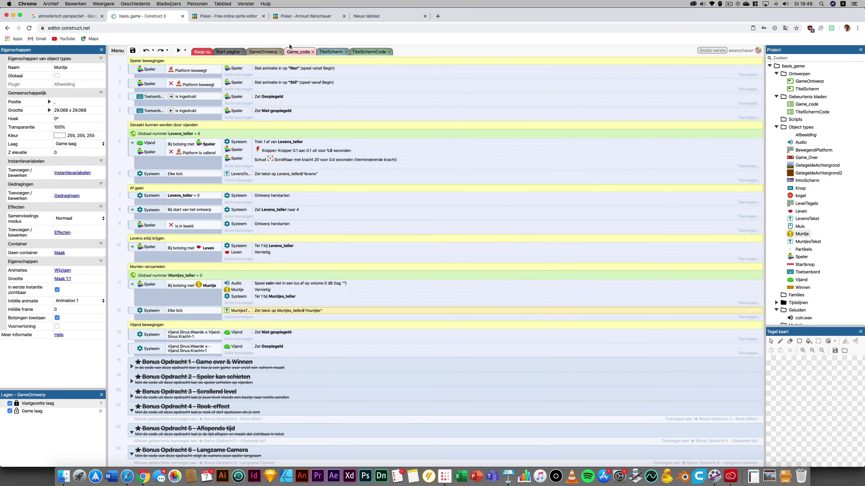
left_click(272, 52)
left_click(199, 118)
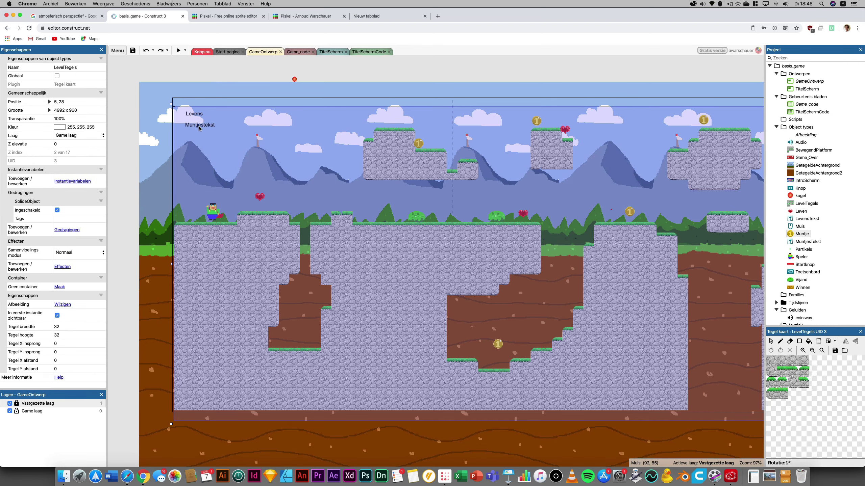
left_click(178, 50)
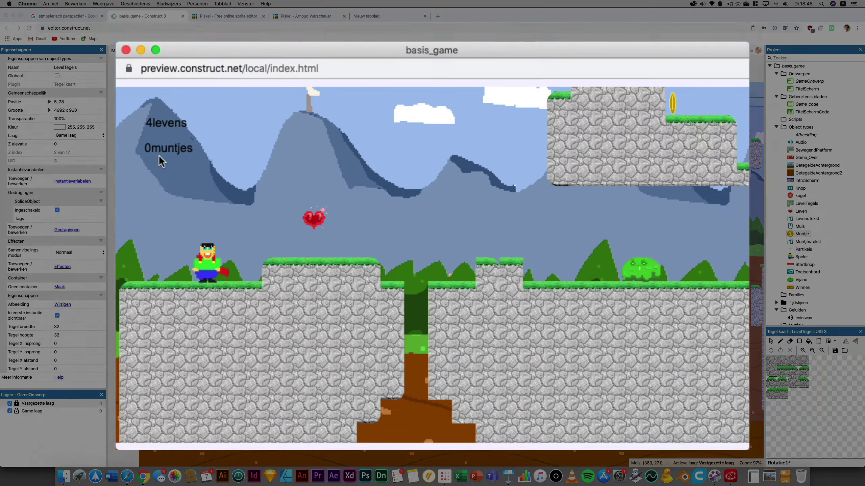
Collect a heart to raise lives from 4 to 5, then go back to Game_code
key("Right")
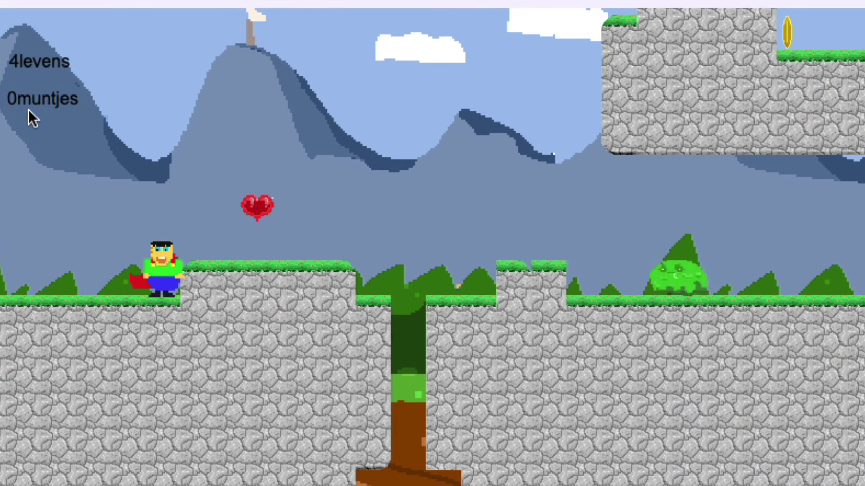
key("Up")
key("Right")
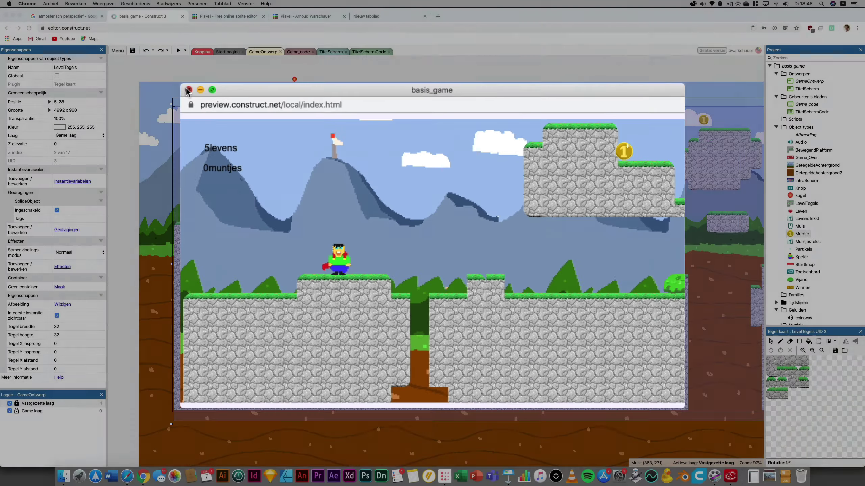
left_click(188, 94)
left_click(292, 52)
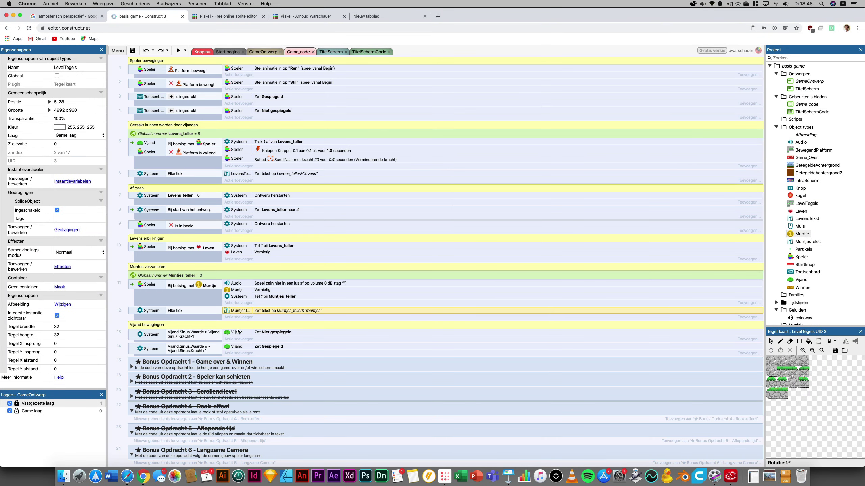
Review the Levens erbij krijgen group and delete its Speler-collides-with-Leven event
left_click(140, 240)
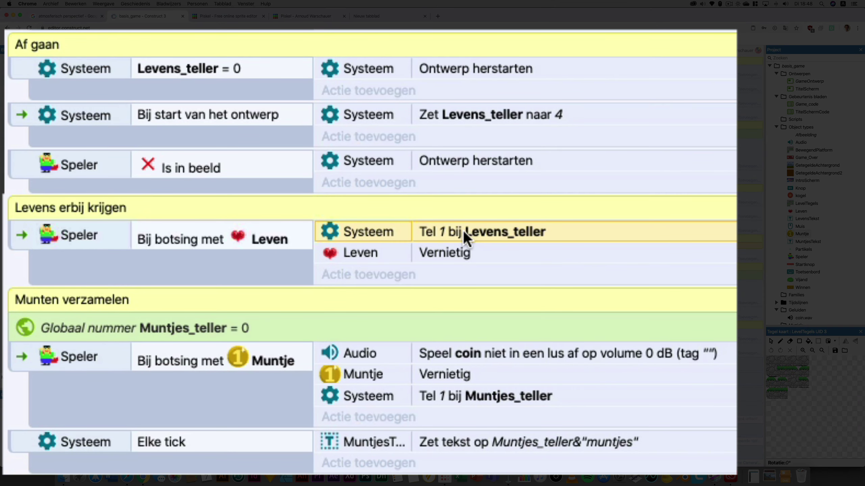
left_click(349, 255)
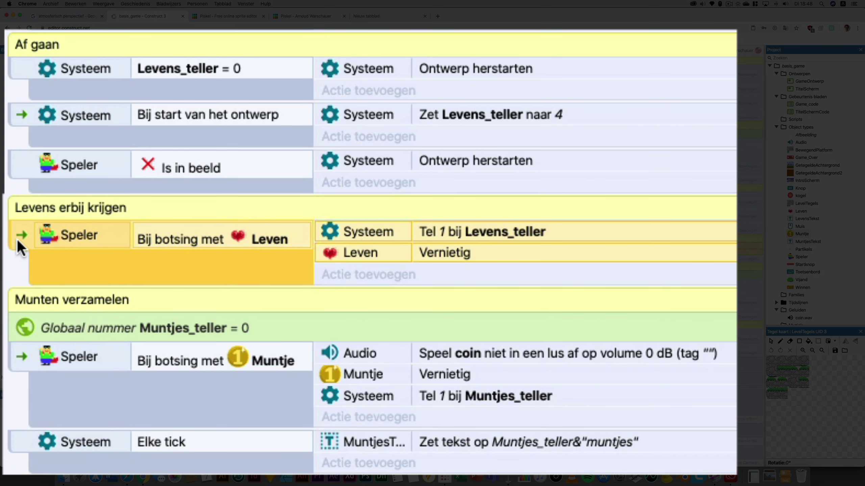
key("Delete")
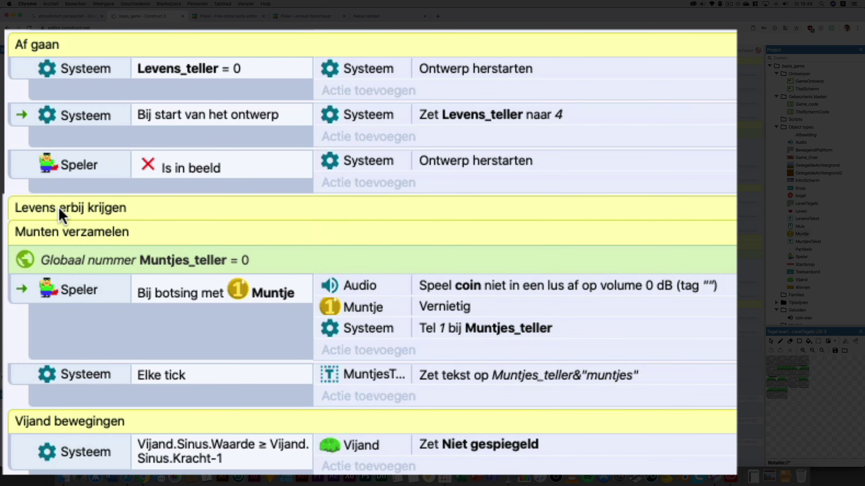
right_click(56, 208)
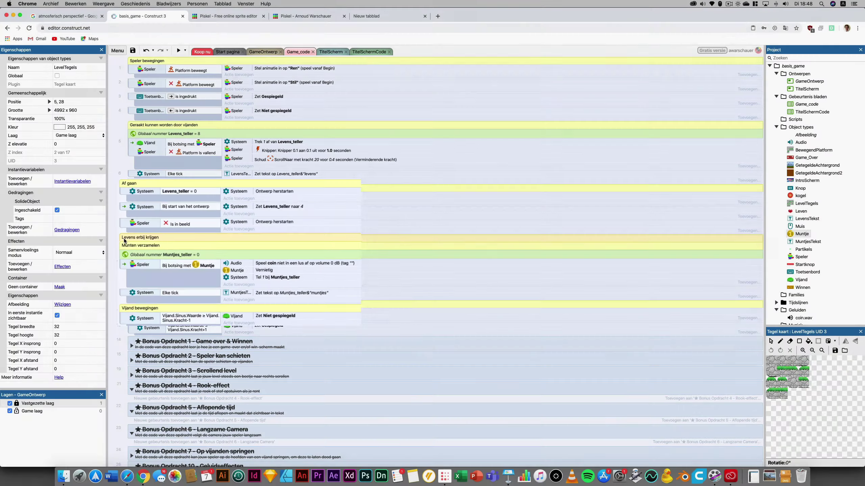
Start a new event with the Speler 'Bij botsing met een ander object' condition
right_click(125, 245)
left_click(129, 249)
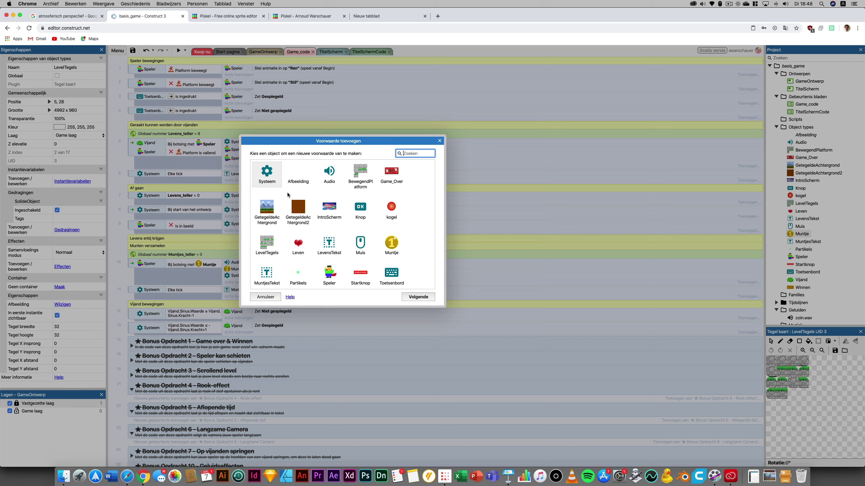
left_click(331, 272)
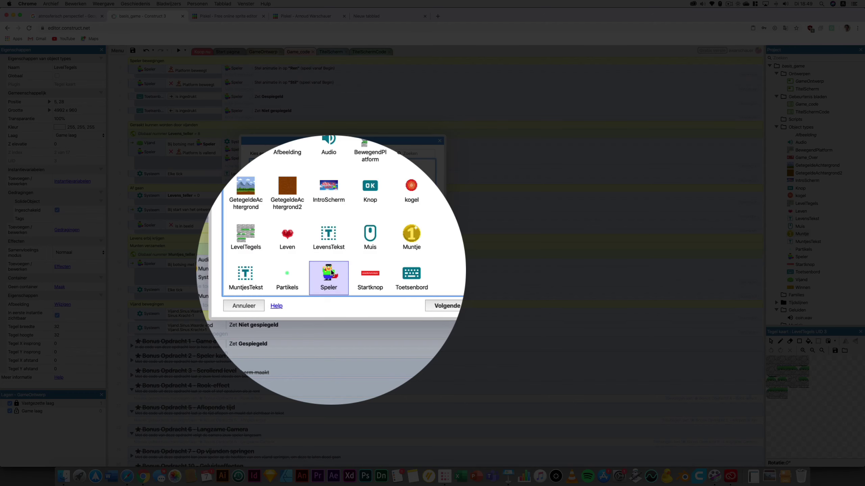
double_click(332, 272)
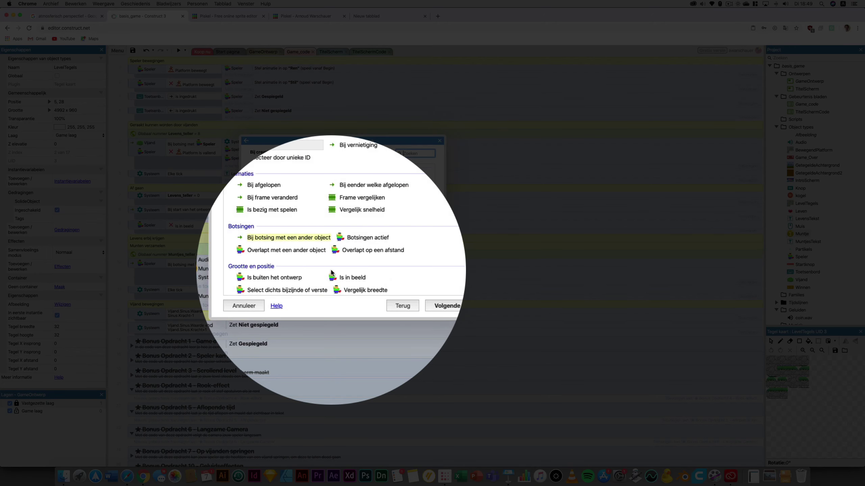
double_click(301, 250)
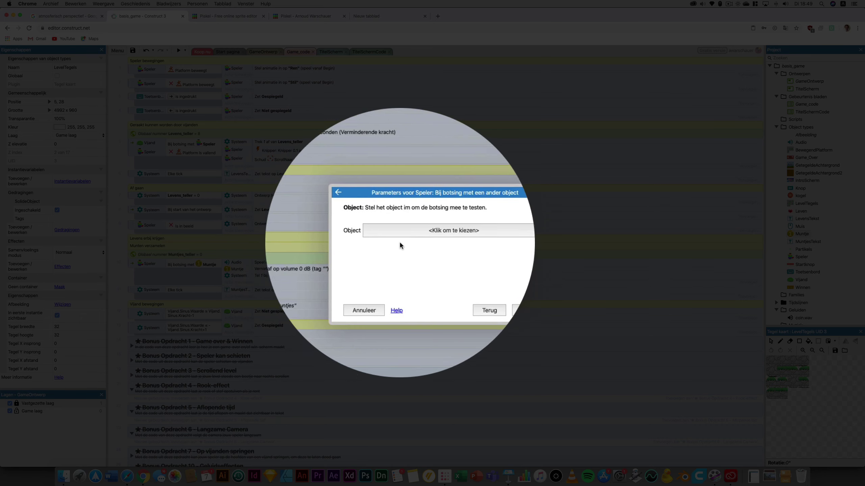
Choose Leven as the colliding object and move the event into Levens erbij krijgen
left_click(396, 231)
scroll(393, 294, "down", 2)
scroll(386, 288, "down", 2)
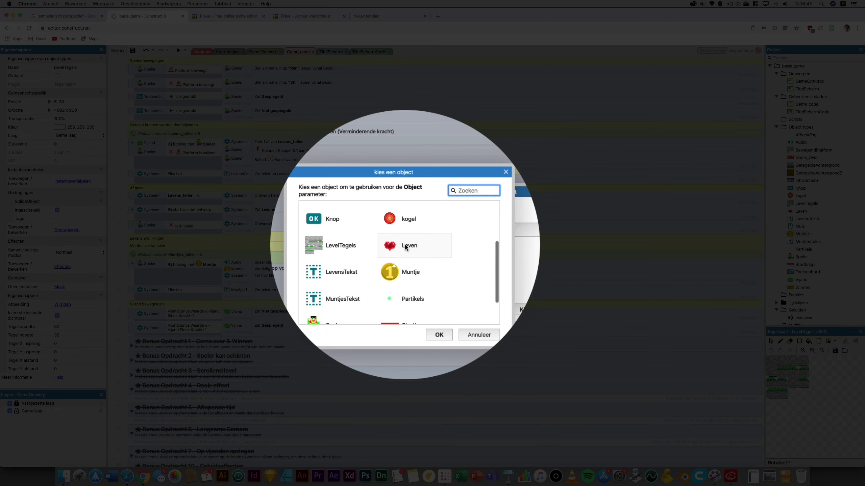
left_click(438, 308)
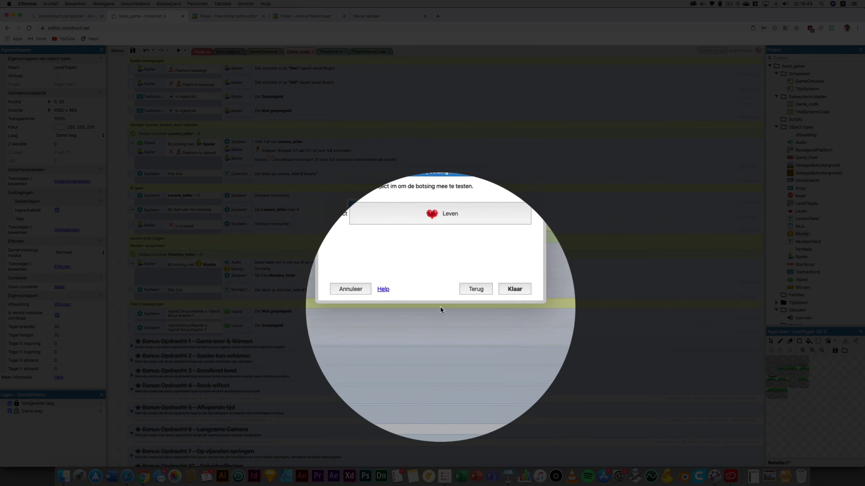
left_click(496, 294)
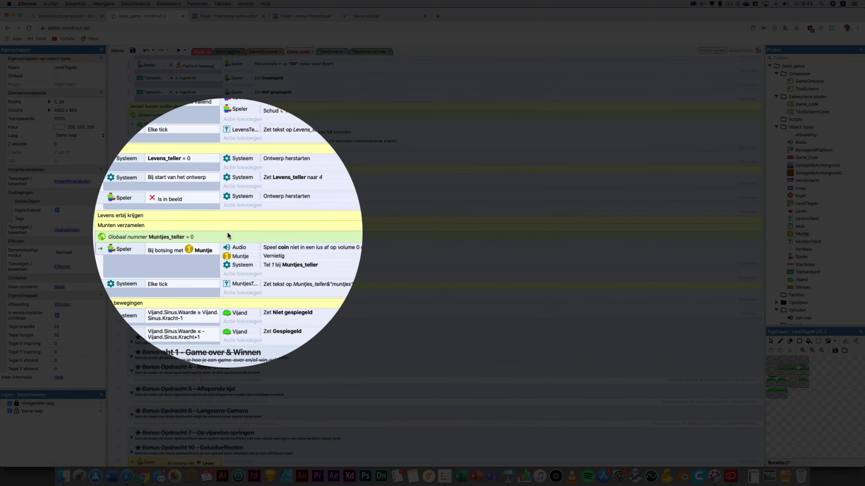
scroll(227, 235, "down", 3)
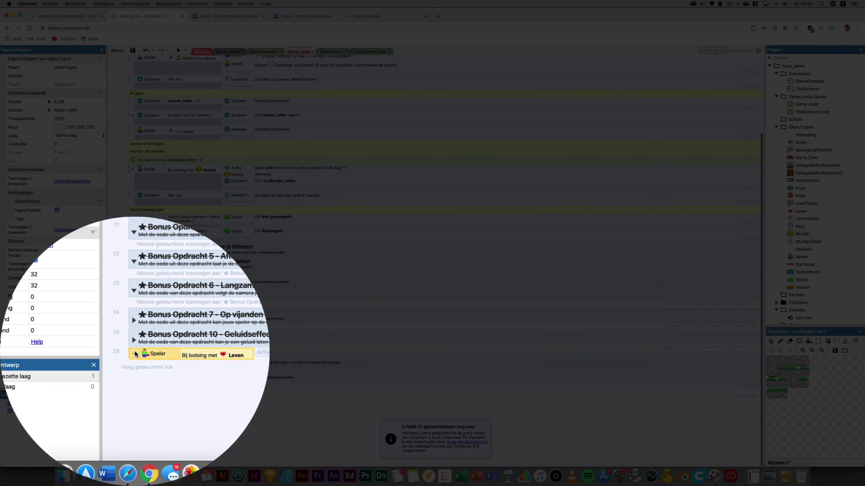
left_click_drag(146, 354, 168, 147)
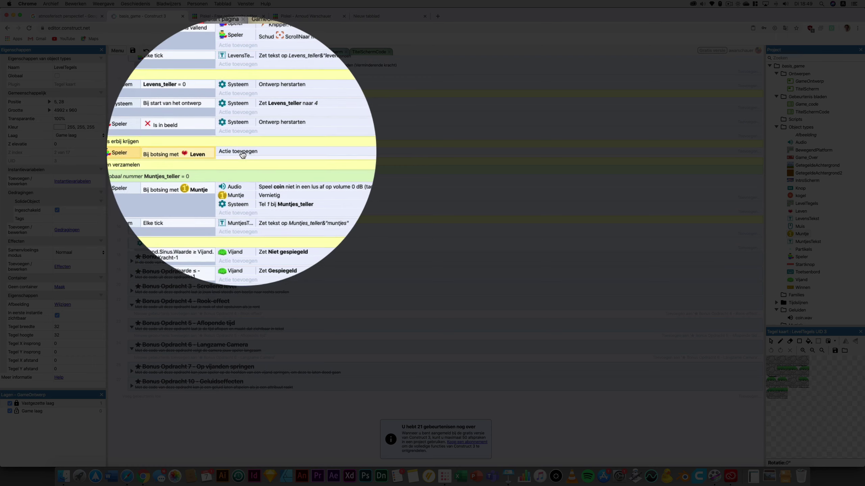
Add a System 'Optellen bij' action adding 1 to Levens_teller
left_click(285, 149)
double_click(268, 184)
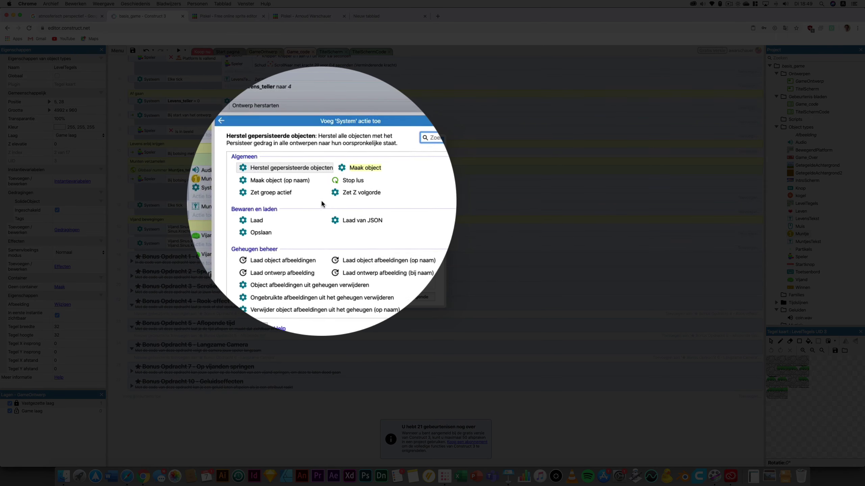
scroll(322, 204, "down", 5)
scroll(322, 204, "down", 3)
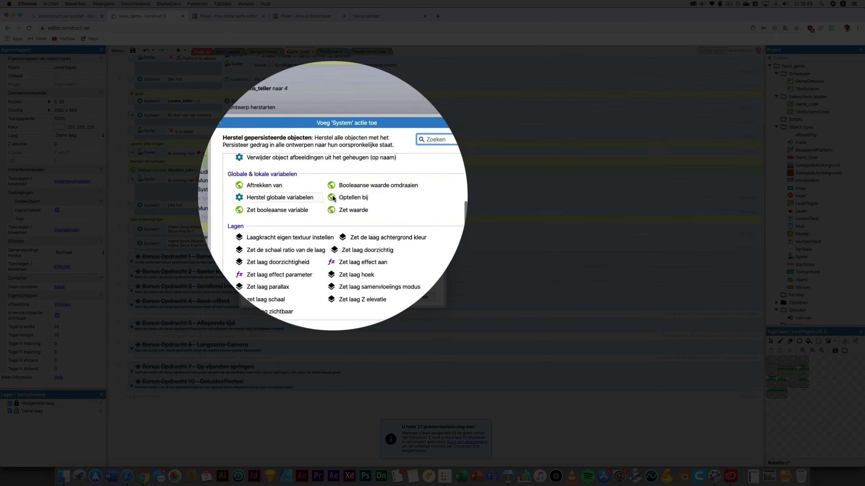
double_click(338, 197)
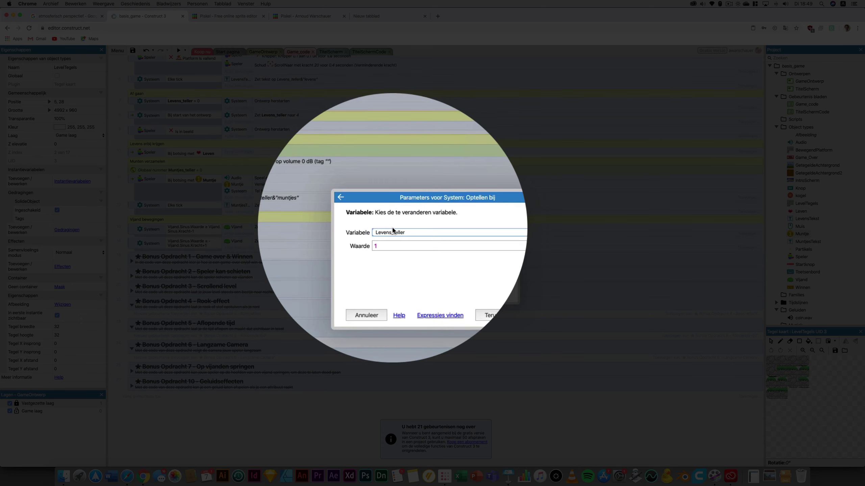
left_click(392, 232)
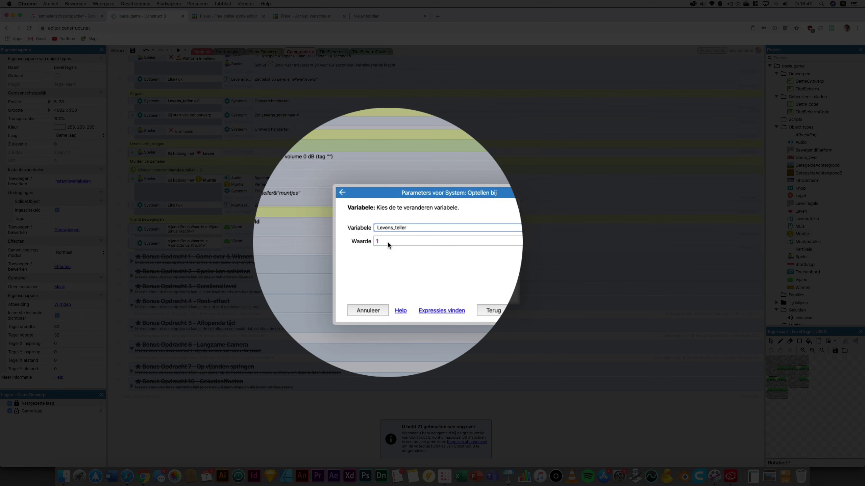
left_click(388, 245)
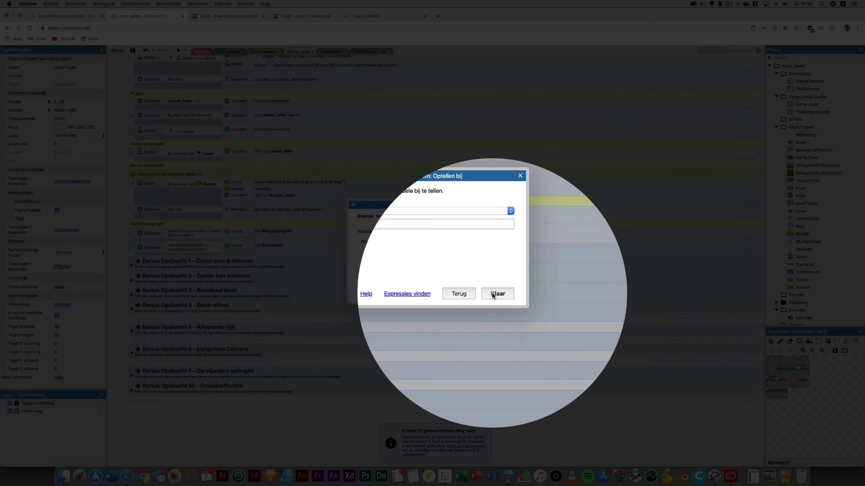
left_click(494, 294)
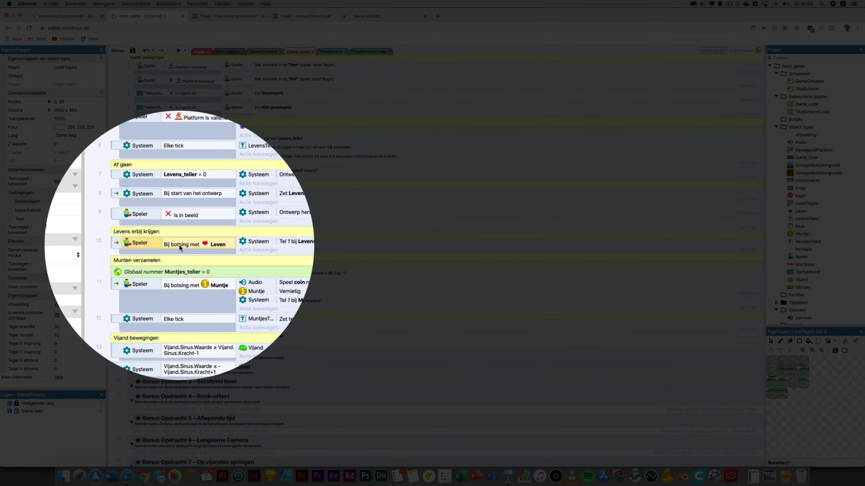
left_click(241, 245)
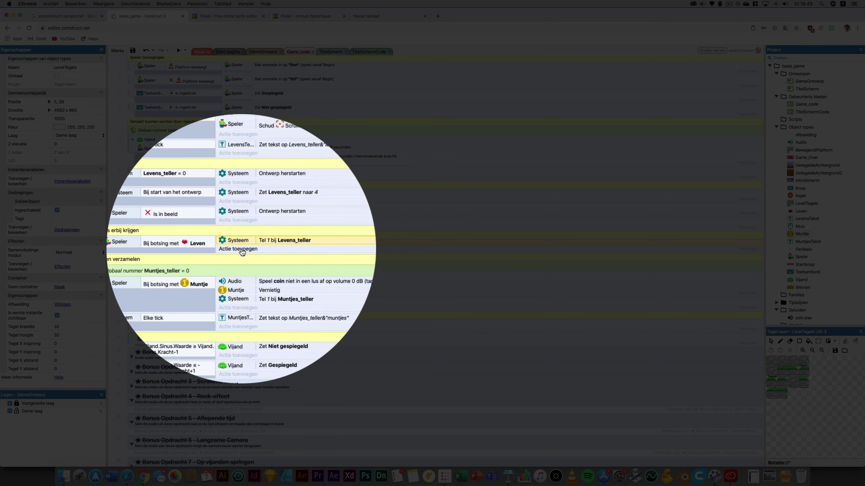
Add a Leven Vernietig action so the touched heart is destroyed
left_click(253, 249)
double_click(295, 248)
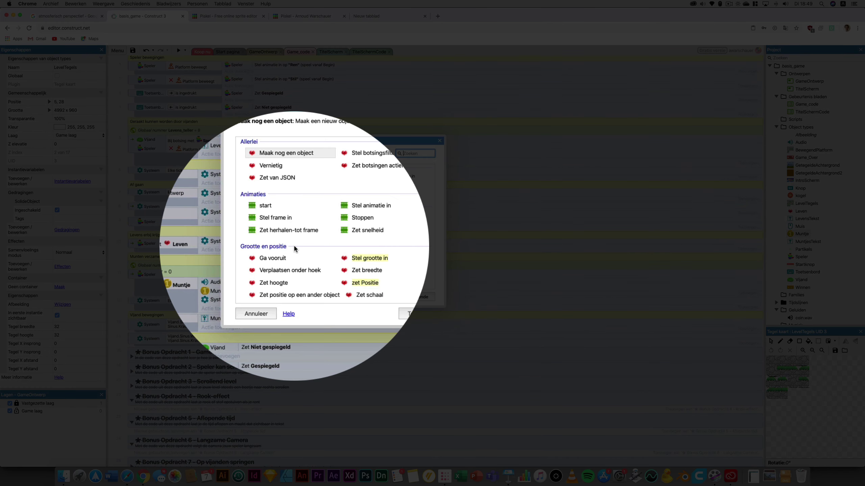
double_click(286, 184)
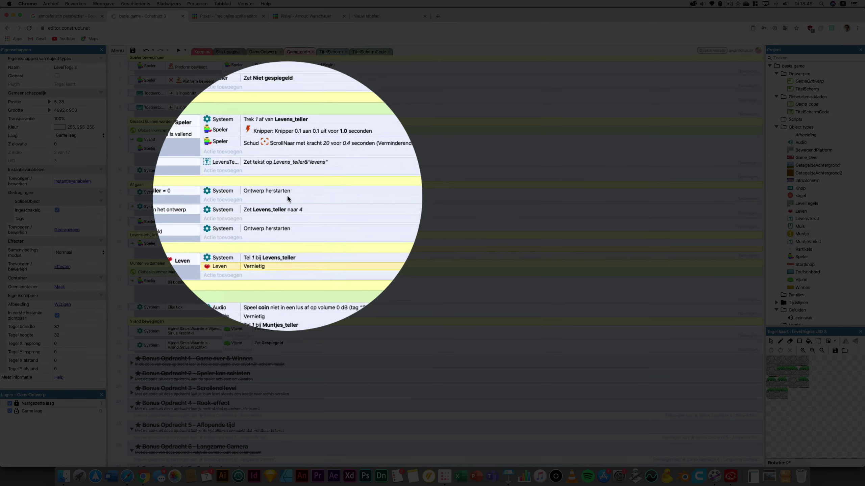